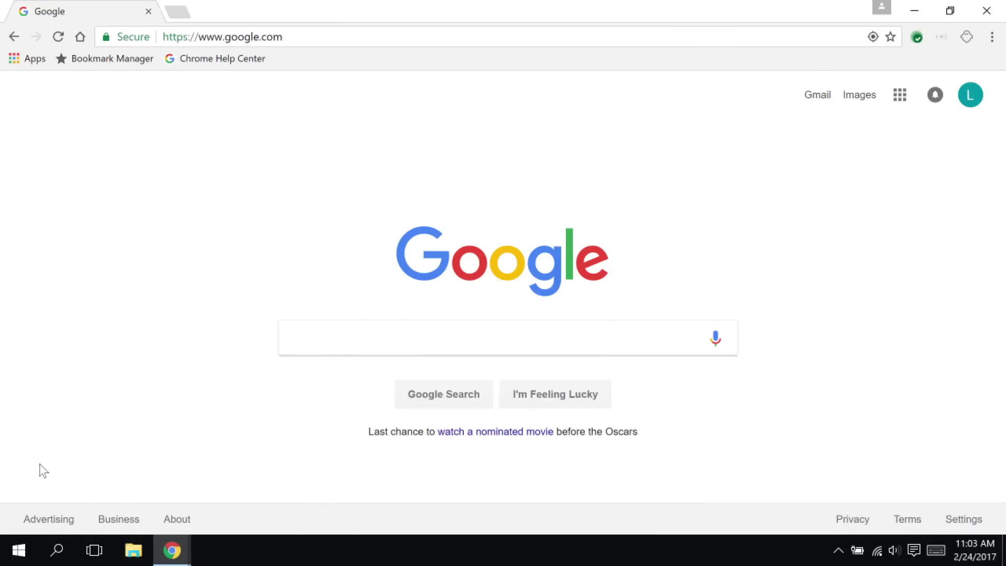
- Open a second, blank New Tab beside the Google homepage tab with Ctrl+T
{"action": "key", "text": "ctrl+t"}
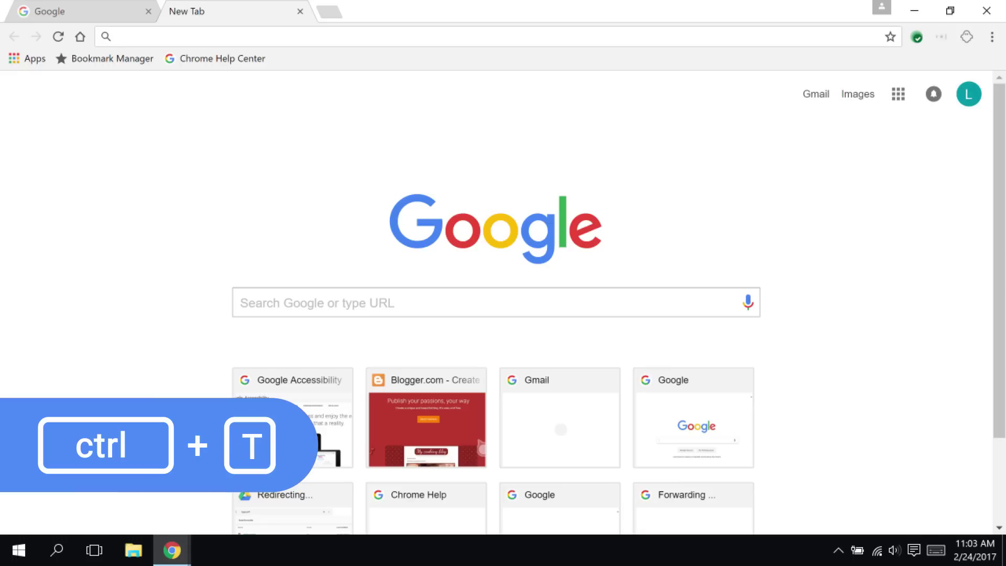
{"action": "type", "text": "google.com/"}
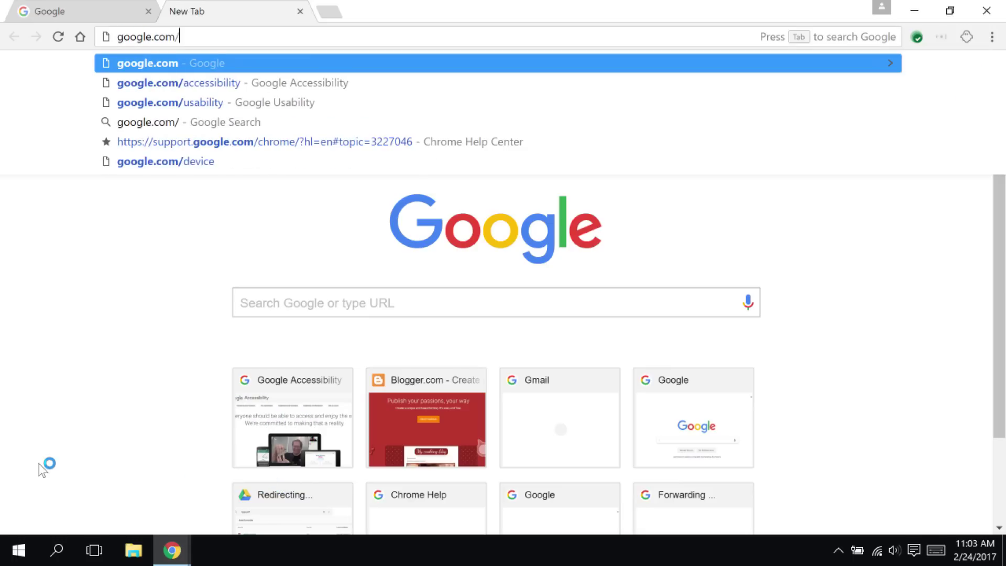
{"action": "type", "text": "accessibility"}
- Load google.com/accessibility, close that tab, then restore it
{"action": "key", "text": "Return"}
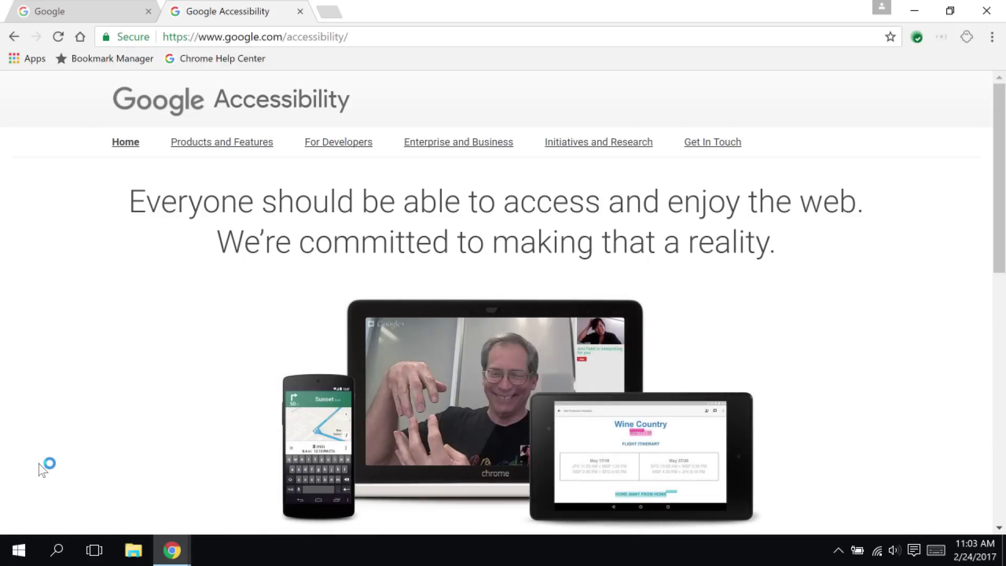
{"action": "key", "text": "ctrl+w"}
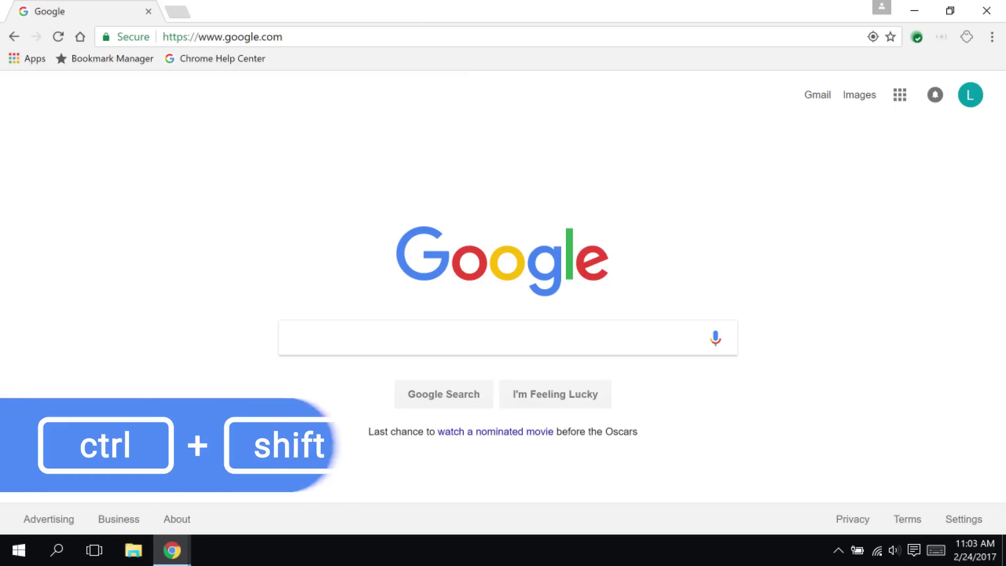
{"action": "key", "text": "ctrl+shift+t"}
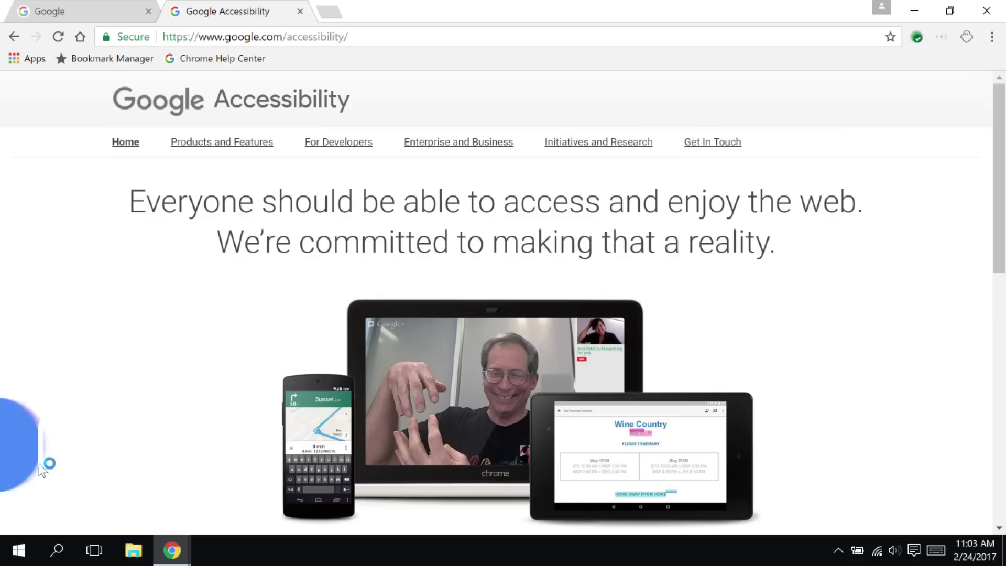
- Add two more new tabs, then cycle through all four tabs back to Google Accessibility
{"action": "key", "text": "ctrl+t"}
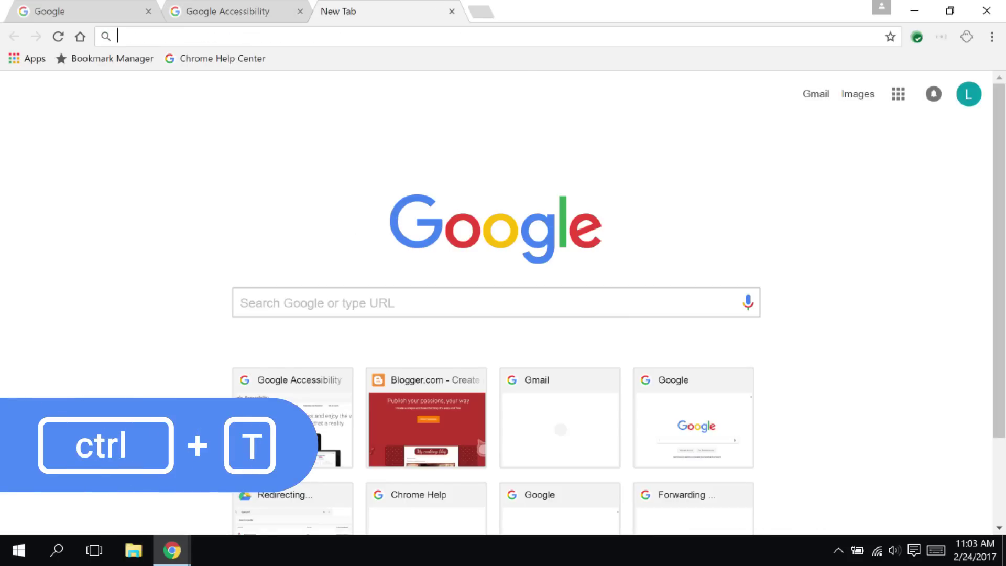
{"action": "key", "text": "ctrl+t"}
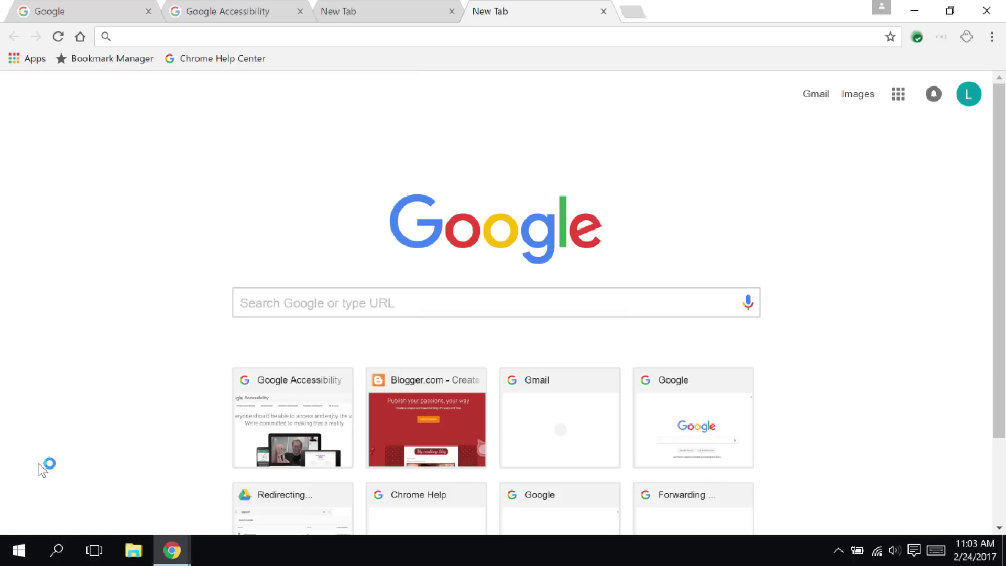
{"action": "key", "text": "ctrl+Tab"}
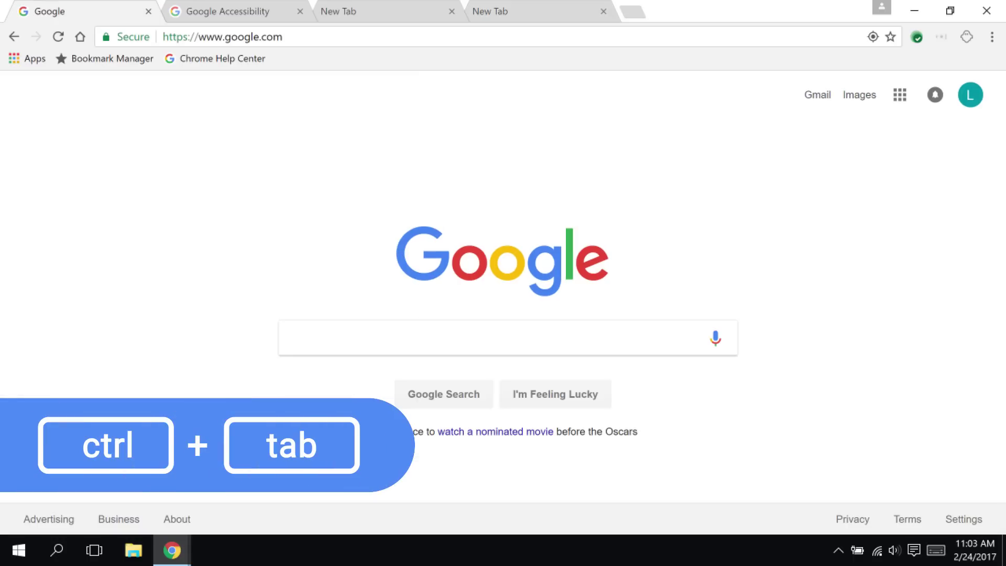
{"action": "key", "text": "ctrl+Tab"}
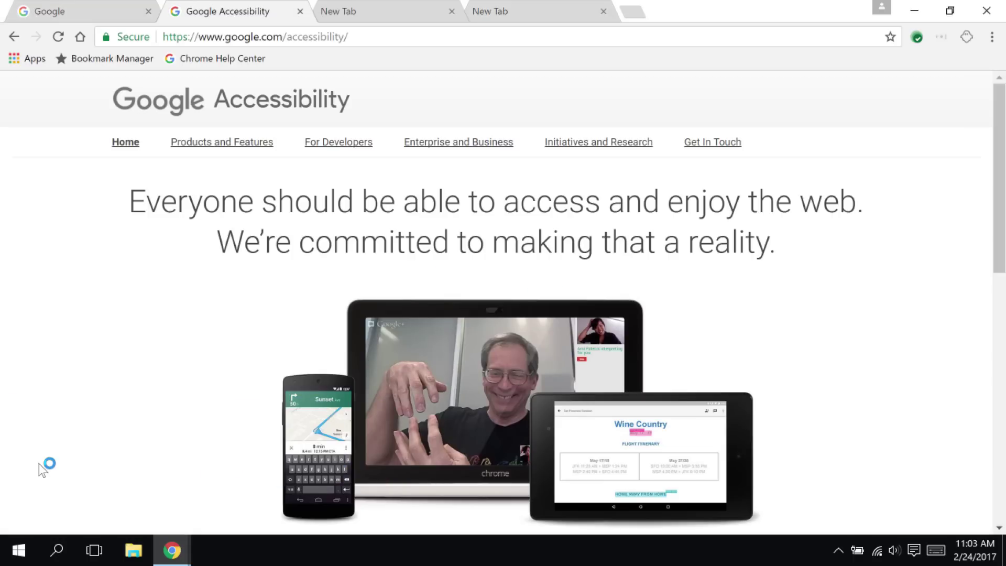
{"action": "key", "text": "ctrl+Tab"}
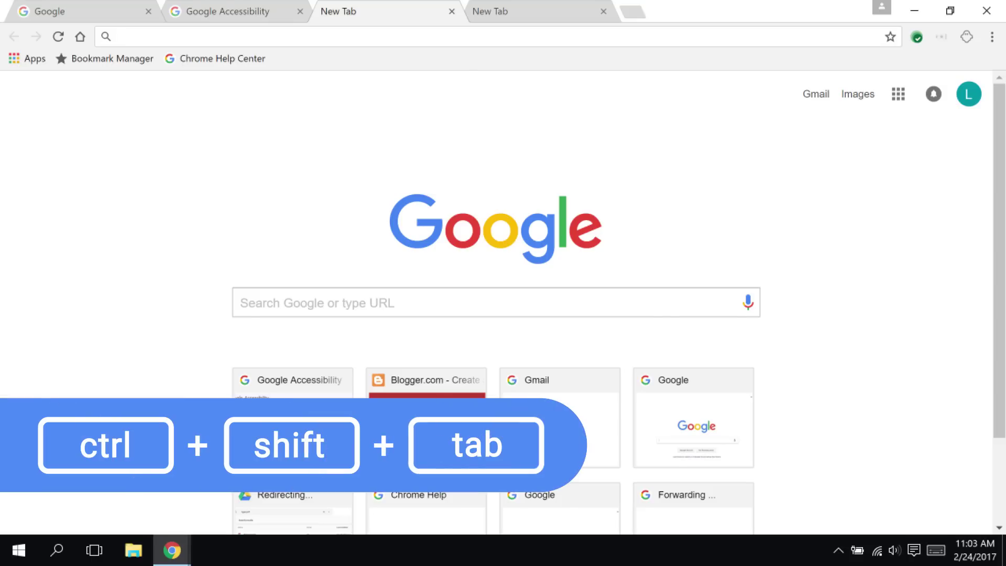
{"action": "key", "text": "ctrl+shift+Tab"}
{"action": "key", "text": "ctrl+shift+Tab"}
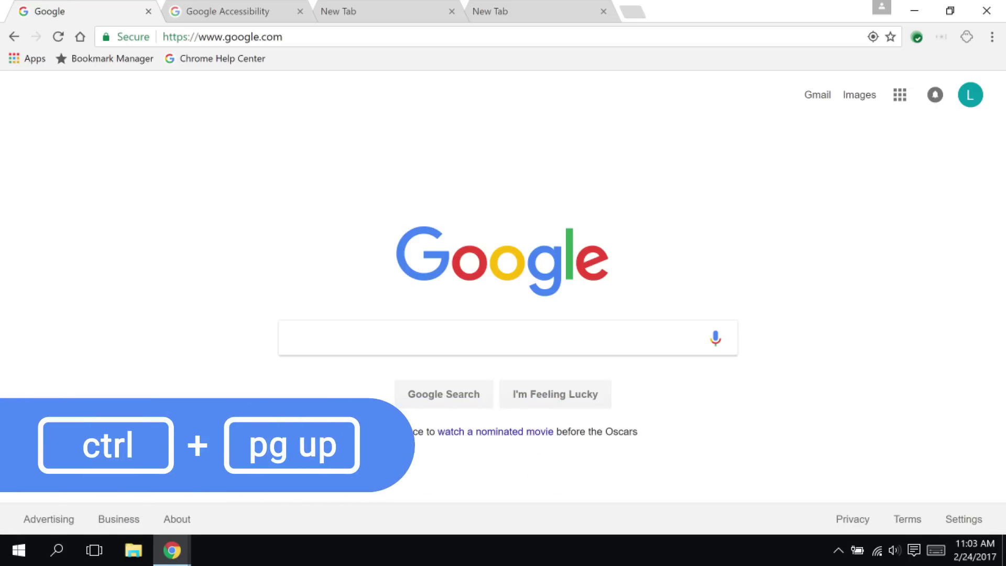
{"action": "key", "text": "ctrl+Page_Up"}
{"action": "key", "text": "ctrl+Page_Down"}
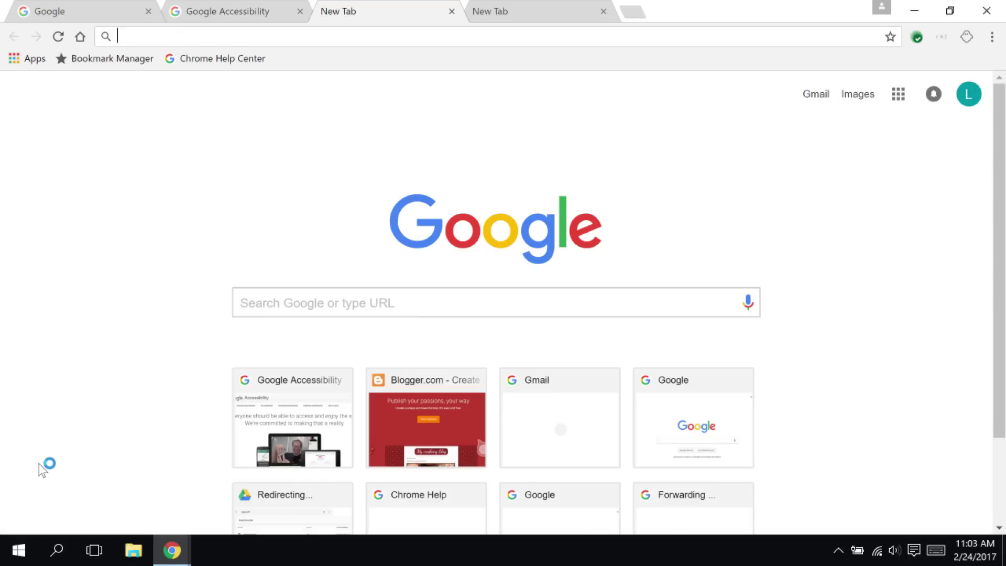
{"action": "key", "text": "ctrl+Page_Up"}
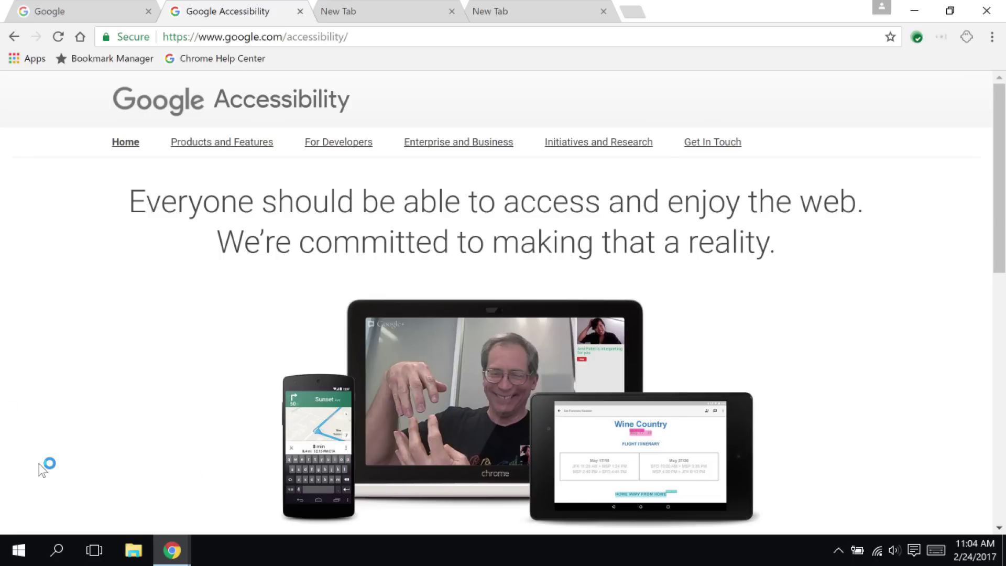
{"action": "key", "text": "ctrl+n"}
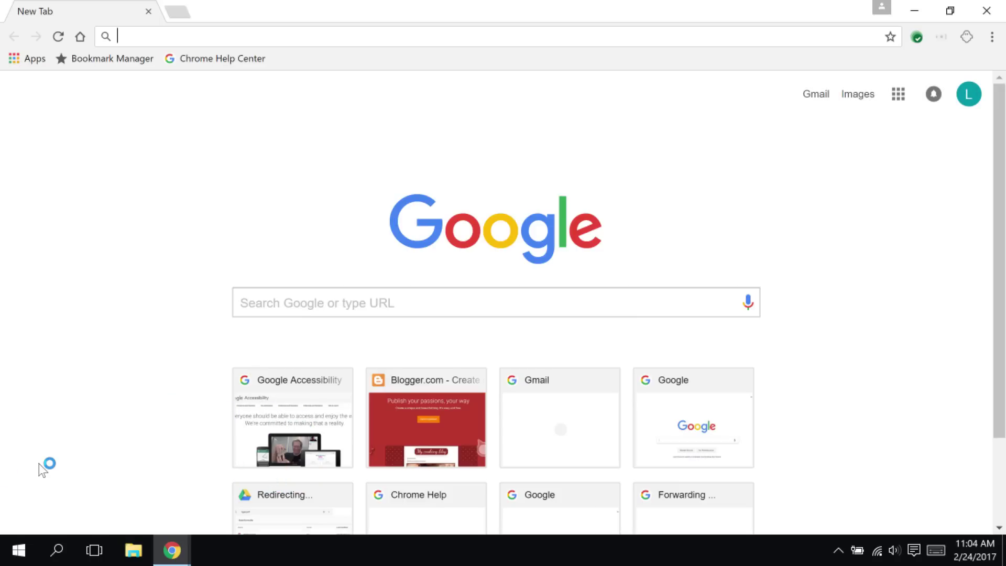
{"action": "key", "text": "alt+Tab"}
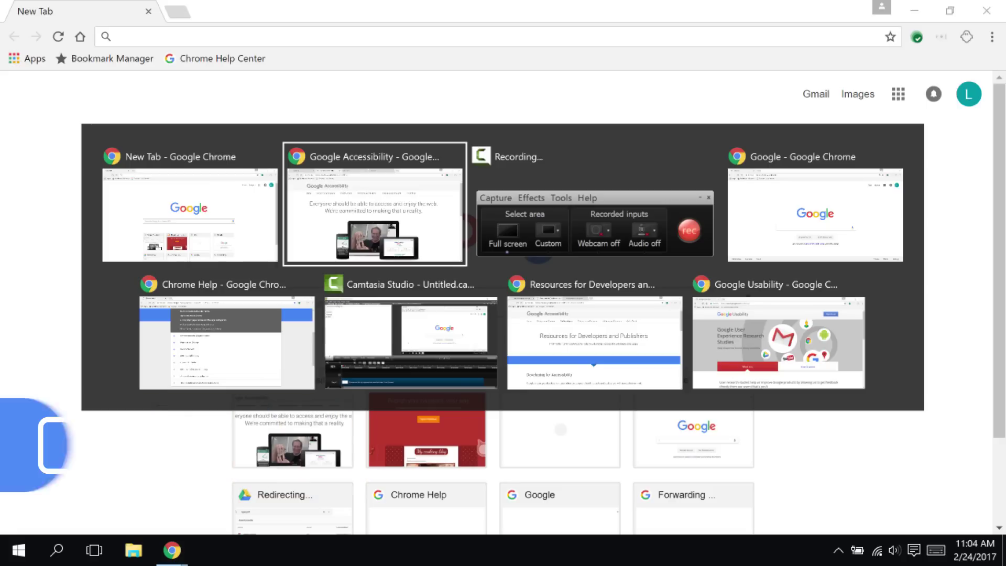
{"action": "key", "text": "alt+Tab"}
{"action": "key", "text": "alt+Tab"}
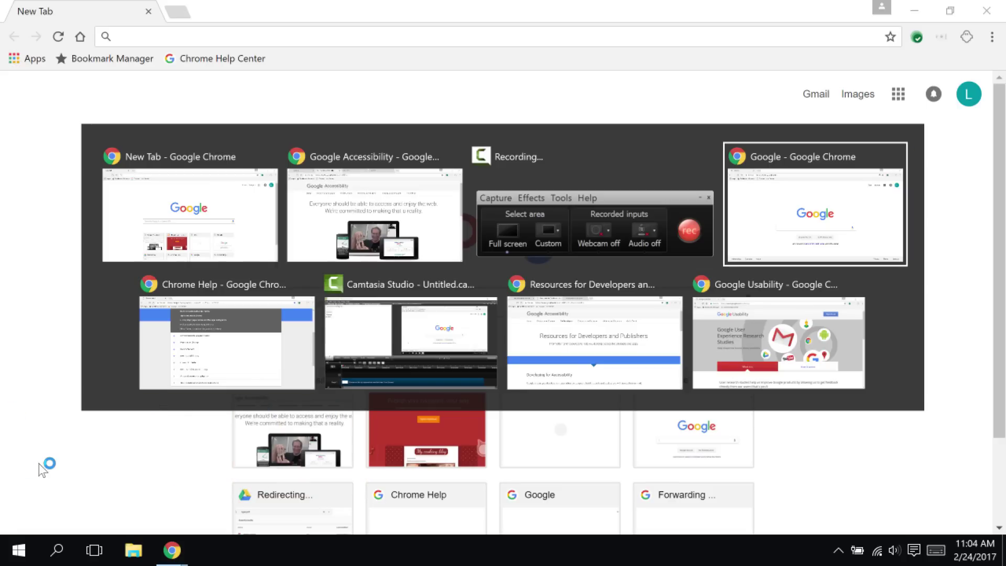
{"action": "key", "text": "alt+Tab"}
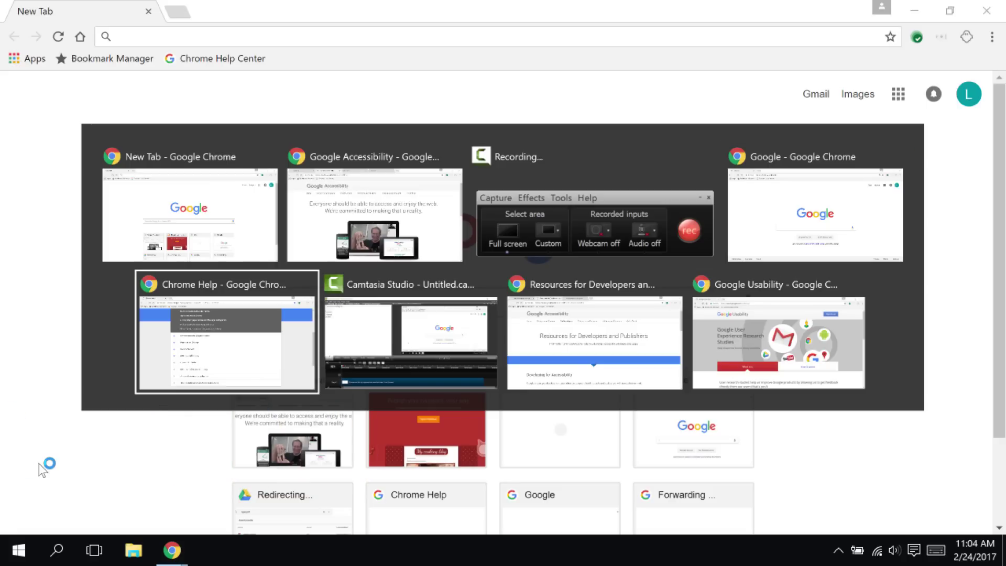
{"action": "key", "text": "alt+Tab"}
{"action": "key", "text": "alt+Tab"}
{"action": "key", "text": "alt+Tab"}
{"action": "key", "text": "alt+Tab"}
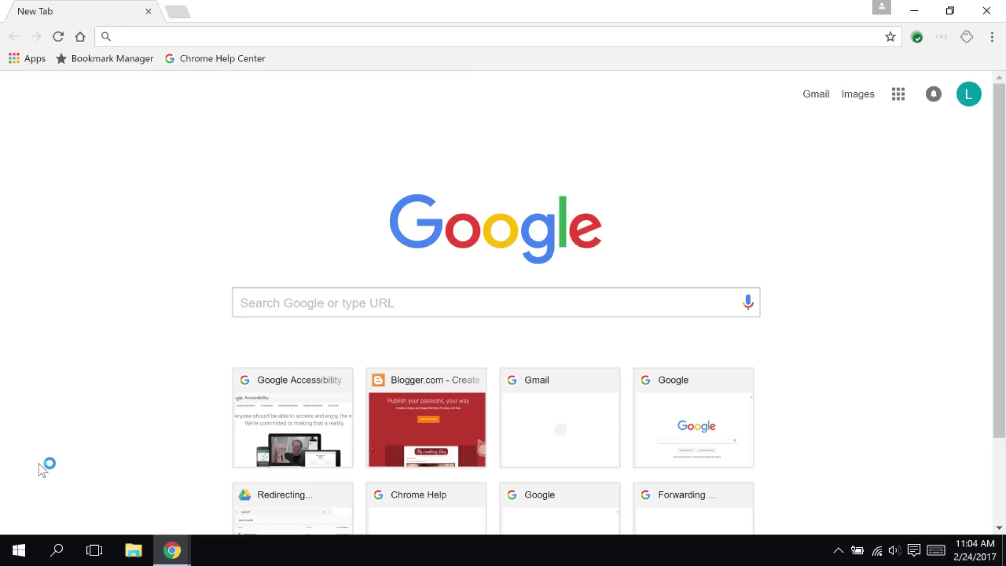
{"action": "key", "text": "ctrl+shift+w"}
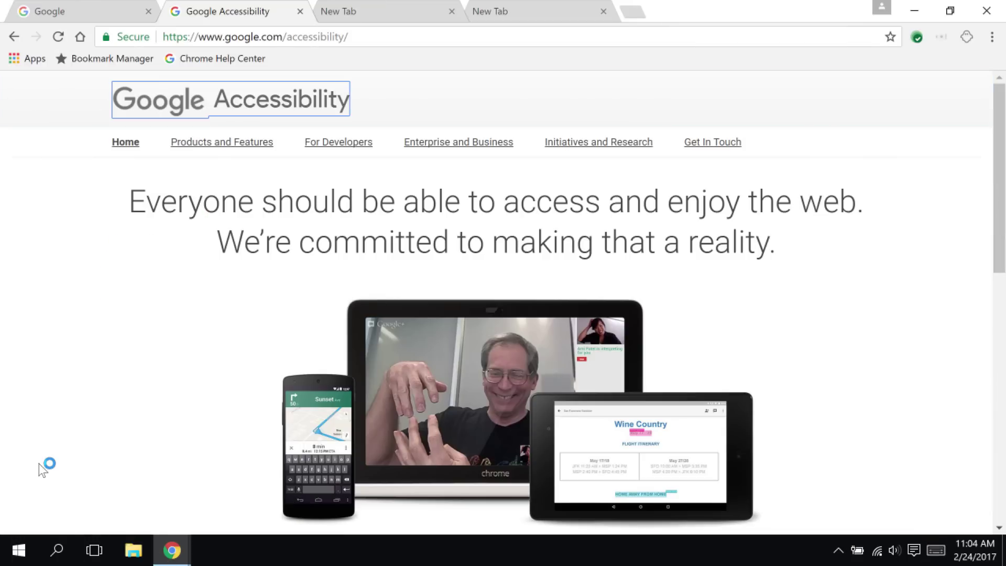
- Move focus past For Developers to the Initiatives and Research link and open that page
{"action": "key", "text": "Tab"}
{"action": "key", "text": "Tab"}
{"action": "key", "text": "Tab"}
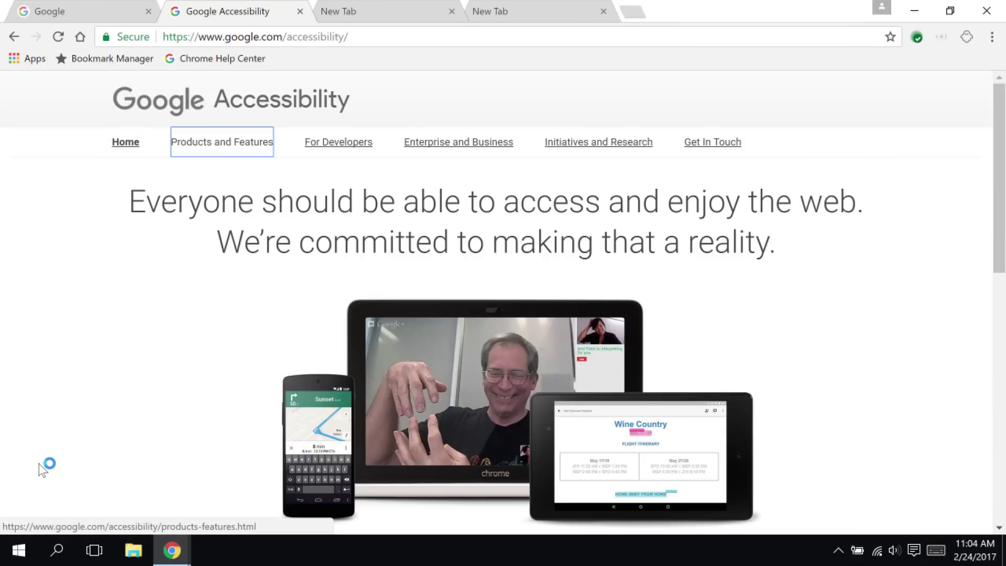
{"action": "key", "text": "Tab"}
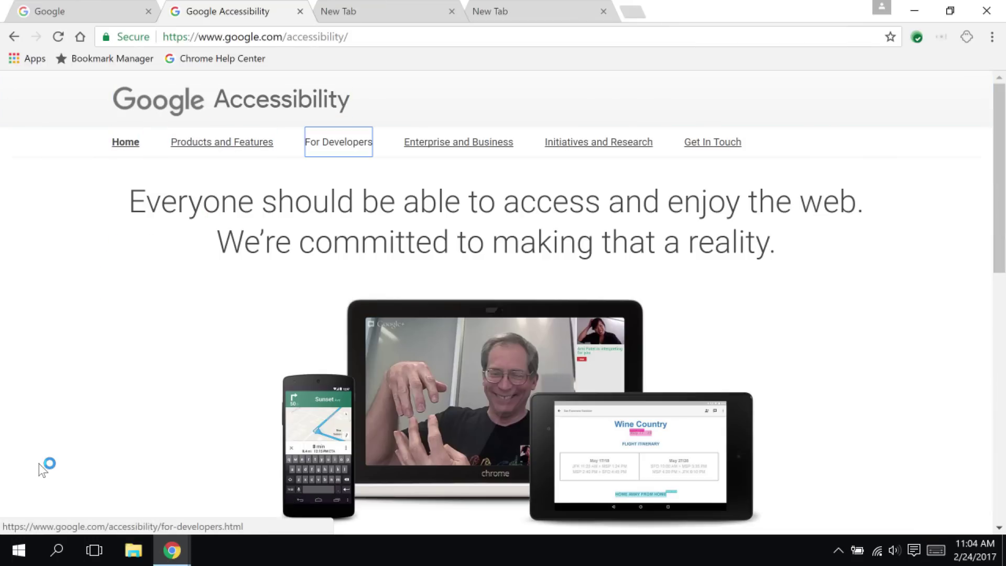
{"action": "key", "text": "Tab"}
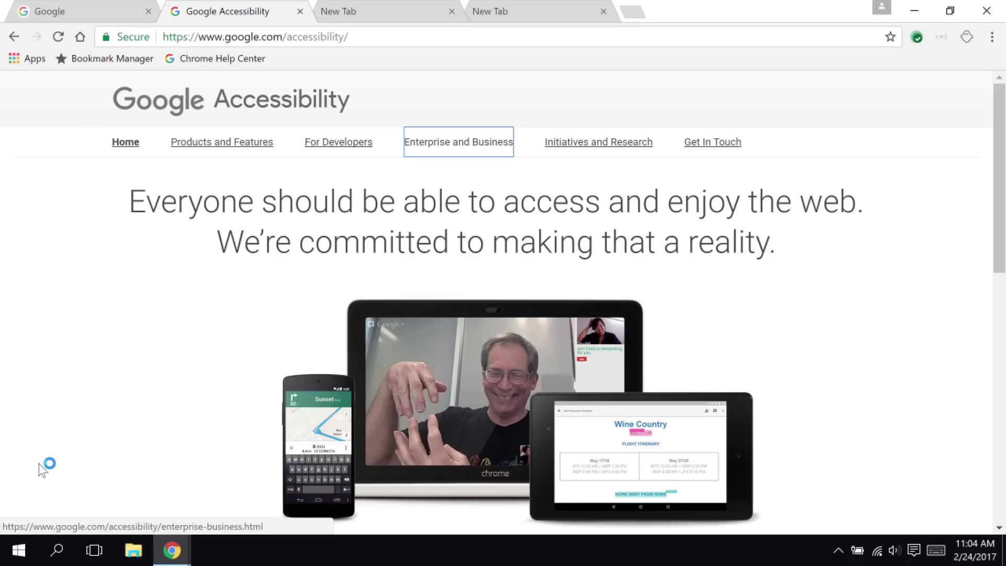
{"action": "key", "text": "Tab"}
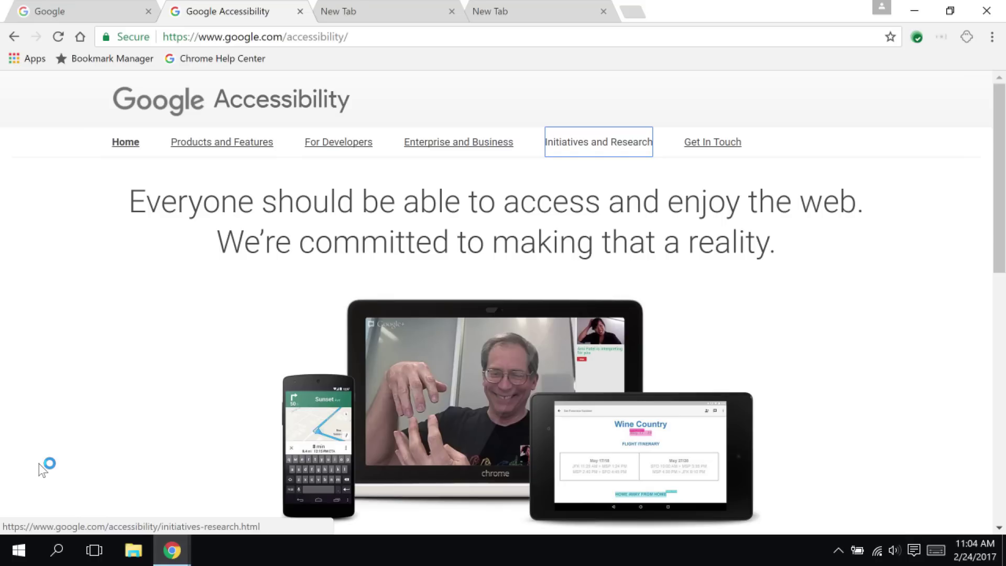
{"action": "key", "text": "Return"}
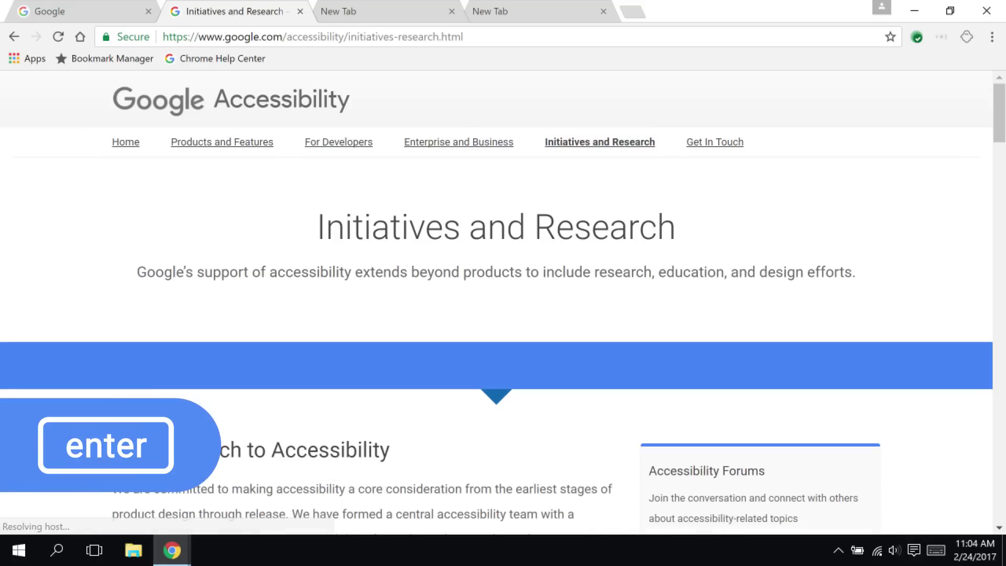
{"action": "key", "text": "Tab"}
- Open the For Developers link in a background tab and a foreground tab
{"action": "key", "text": "Tab"}
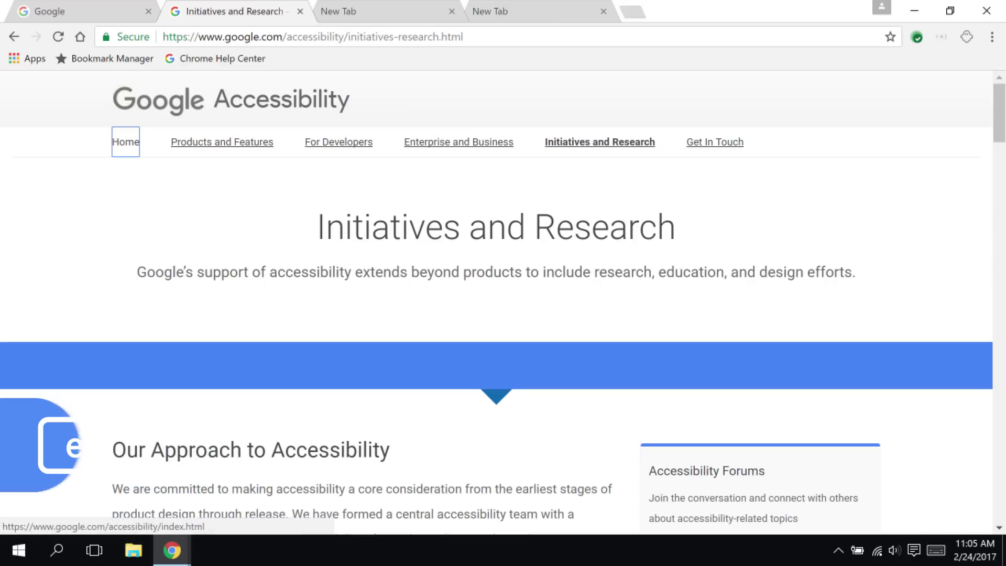
{"action": "key", "text": "Tab"}
{"action": "key", "text": "Tab"}
{"action": "key", "text": "ctrl+Return"}
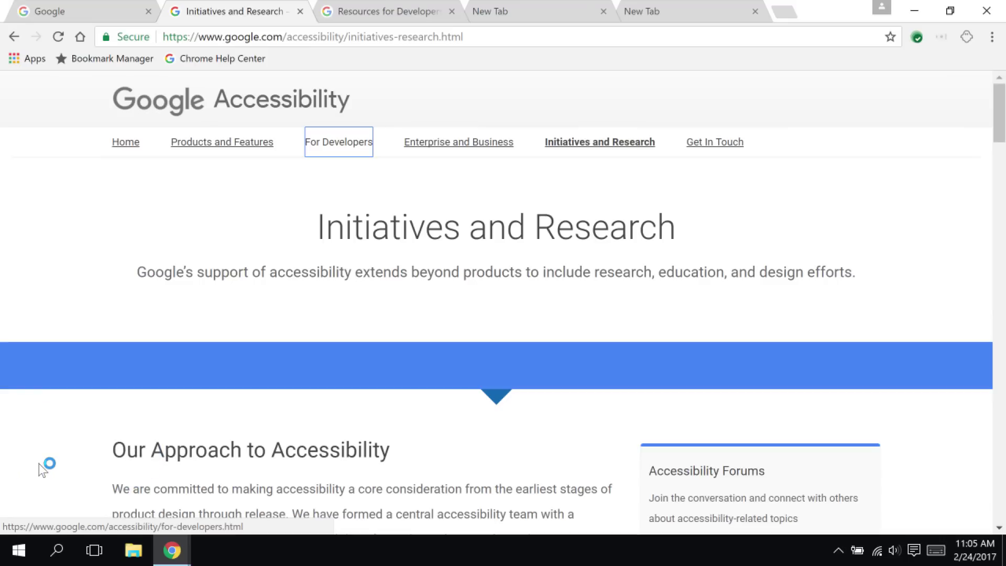
{"action": "key", "text": "ctrl+shift+Return"}
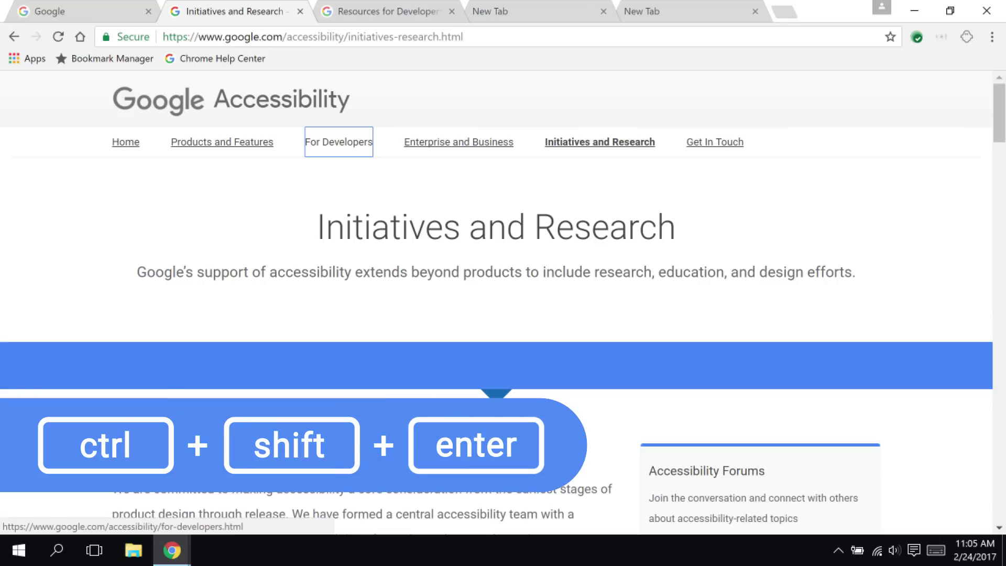
{"action": "key", "text": "ctrl+shift+Return"}
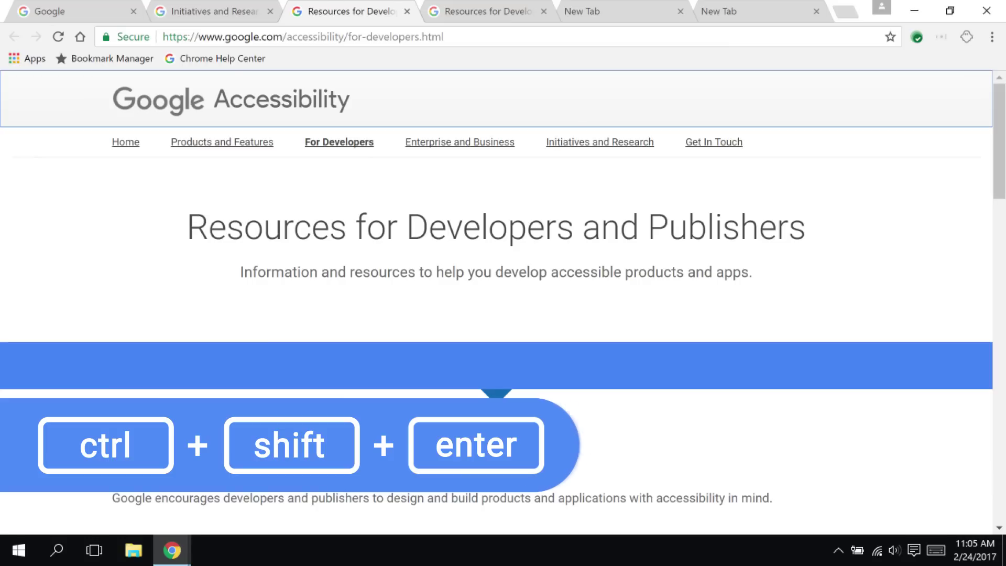
- Open the Enterprise and Business link in a new window
{"action": "key", "text": "Tab"}
{"action": "key", "text": "Tab"}
{"action": "key", "text": "Tab"}
{"action": "key", "text": "Tab"}
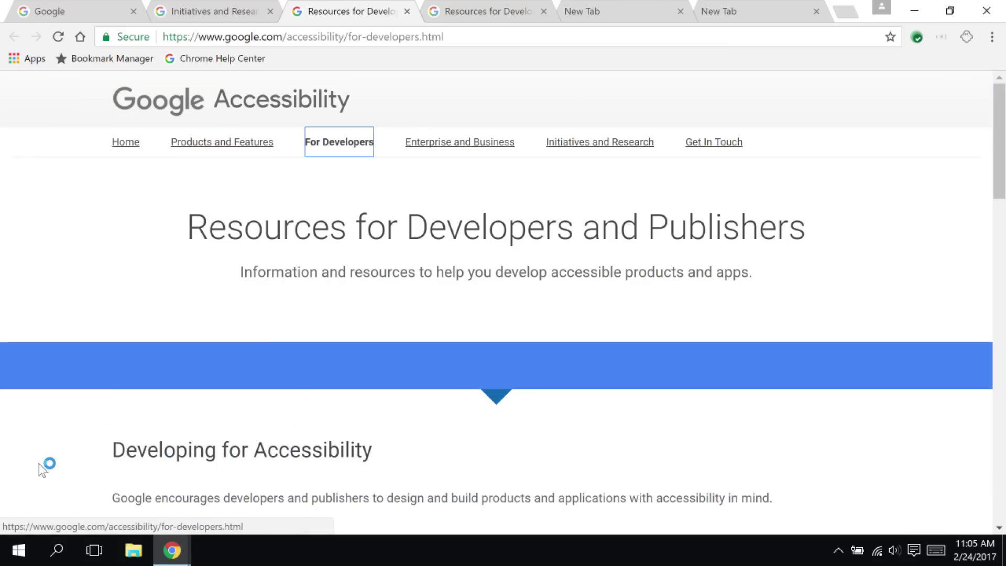
{"action": "key", "text": "Tab"}
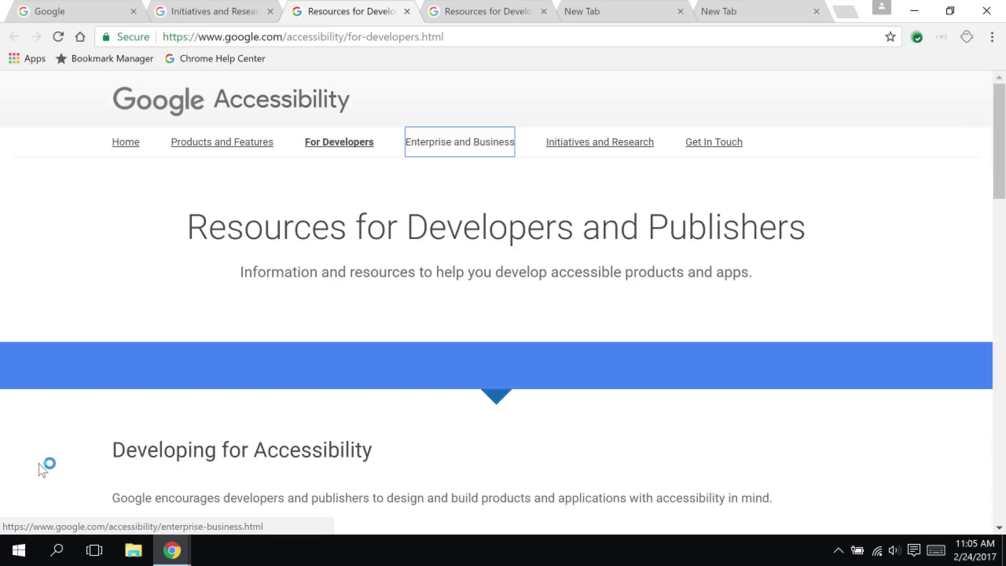
{"action": "key", "text": "shift+Return"}
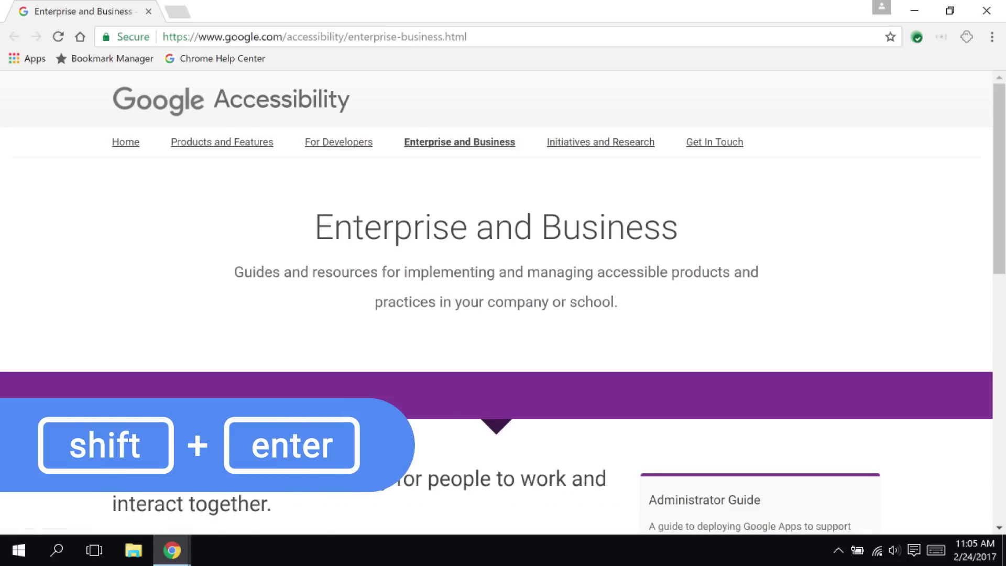